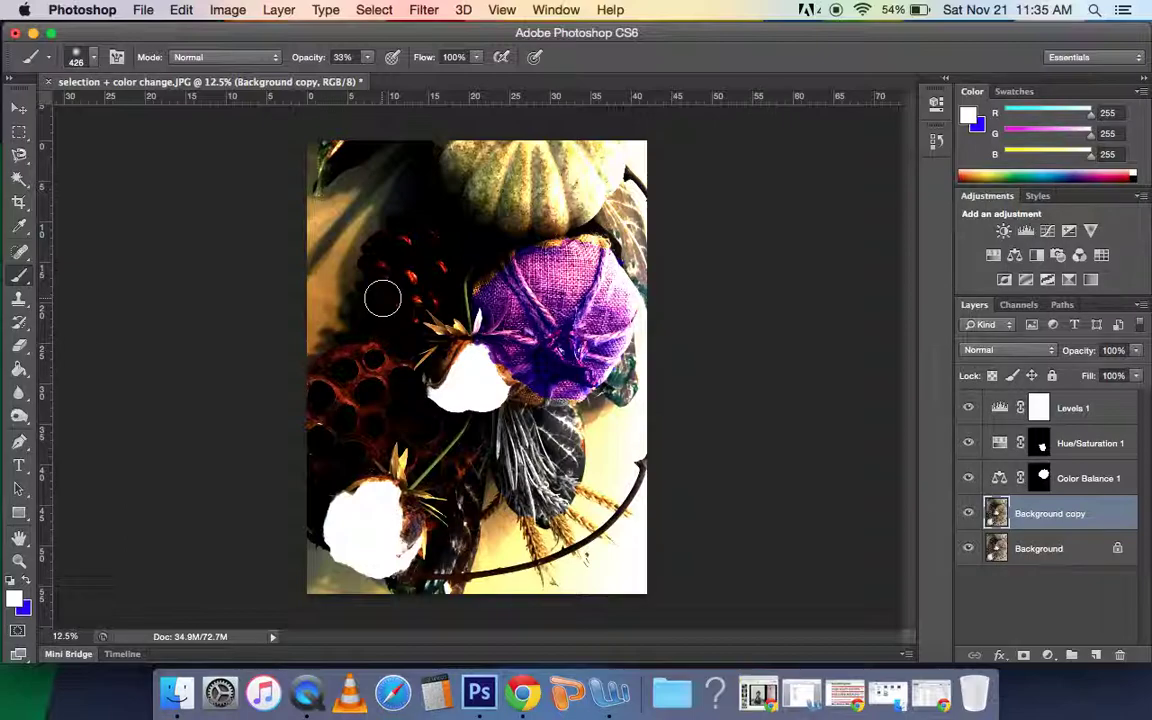
Step: Paint over the pinecone and seed pod on the Background copy layer with a white brush at 33% opacity
{"action": "mouse_move", "coordinate": [383, 298]}
{"action": "left_mouse_down"}
{"action": "mouse_move", "coordinate": [404, 283]}
{"action": "mouse_move", "coordinate": [393, 260]}
{"action": "mouse_move", "coordinate": [422, 285]}
{"action": "mouse_move", "coordinate": [411, 265]}
{"action": "mouse_move", "coordinate": [385, 340]}
{"action": "mouse_move", "coordinate": [344, 355]}
{"action": "mouse_move", "coordinate": [316, 427]}
{"action": "mouse_move", "coordinate": [357, 206]}
{"action": "mouse_move", "coordinate": [395, 270]}
{"action": "left_mouse_up"}
{"action": "mouse_move", "coordinate": [541, 404]}
{"action": "left_mouse_down"}
{"action": "mouse_move", "coordinate": [436, 450]}
{"action": "mouse_move", "coordinate": [320, 218]}
{"action": "mouse_move", "coordinate": [342, 300]}
{"action": "mouse_move", "coordinate": [325, 400]}
{"action": "mouse_move", "coordinate": [368, 325]}
{"action": "mouse_move", "coordinate": [345, 285]}
{"action": "mouse_move", "coordinate": [392, 321]}
{"action": "left_mouse_up"}
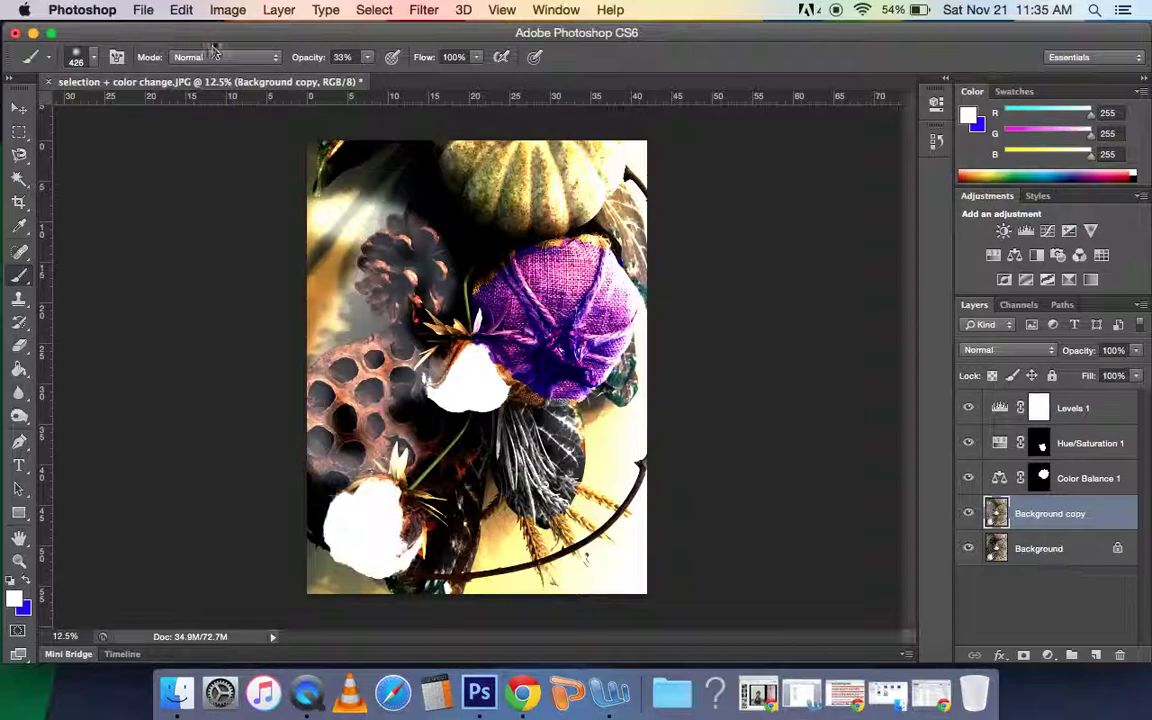
Step: Undo the last brush stroke on the Background copy layer and redo it
{"action": "left_click", "coordinate": [182, 12]}
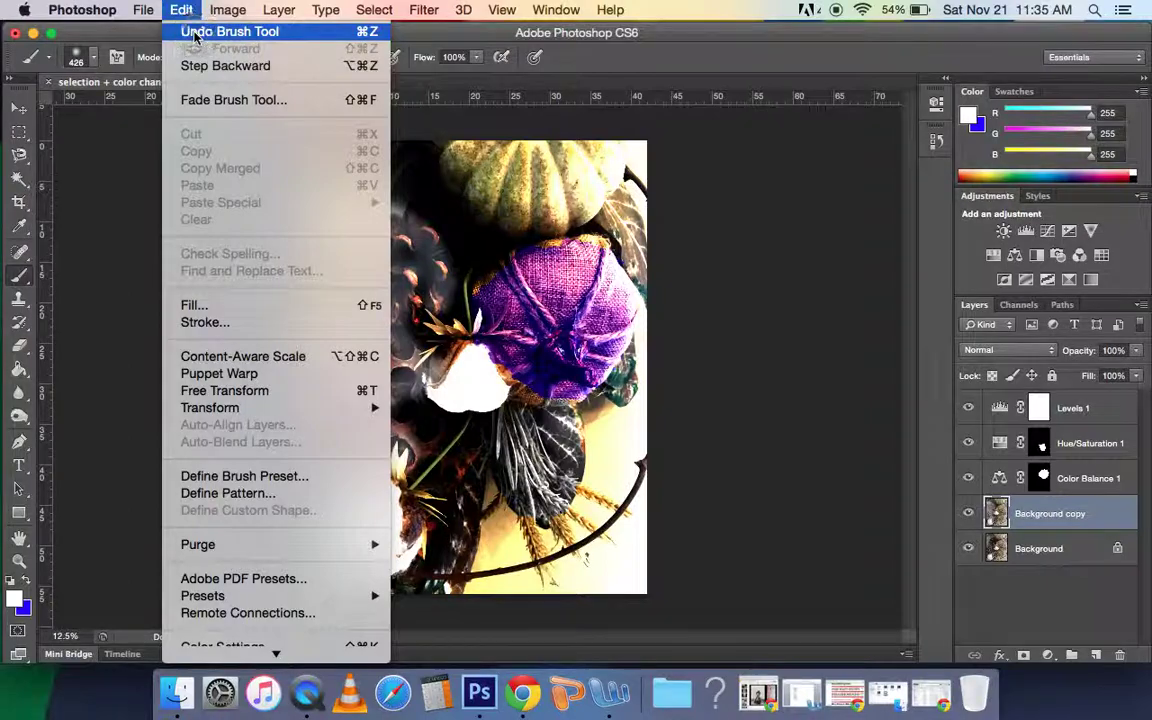
{"action": "left_click", "coordinate": [196, 36]}
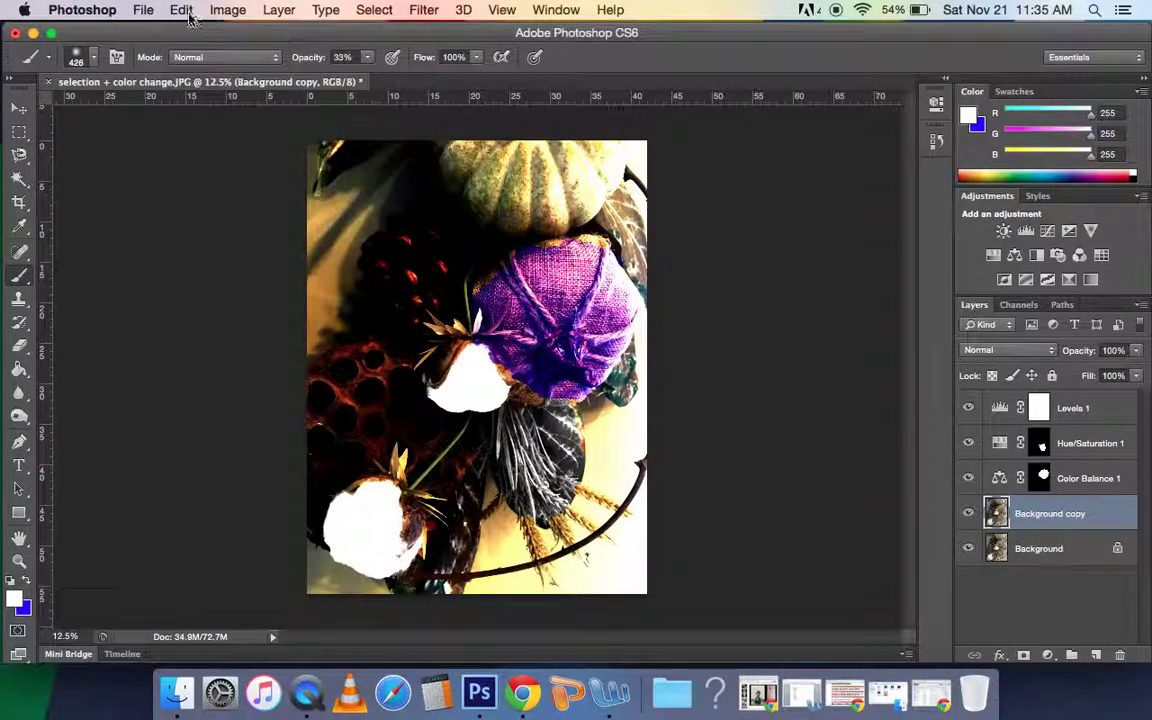
{"action": "left_click", "coordinate": [181, 10]}
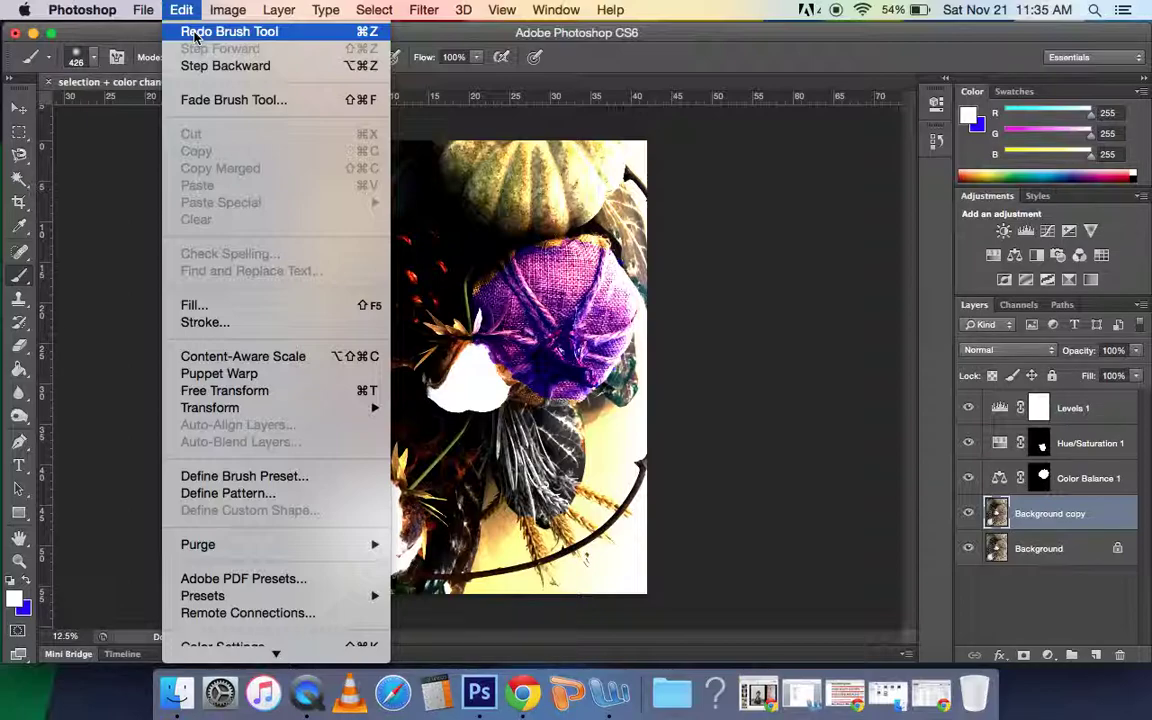
{"action": "left_click", "coordinate": [197, 35]}
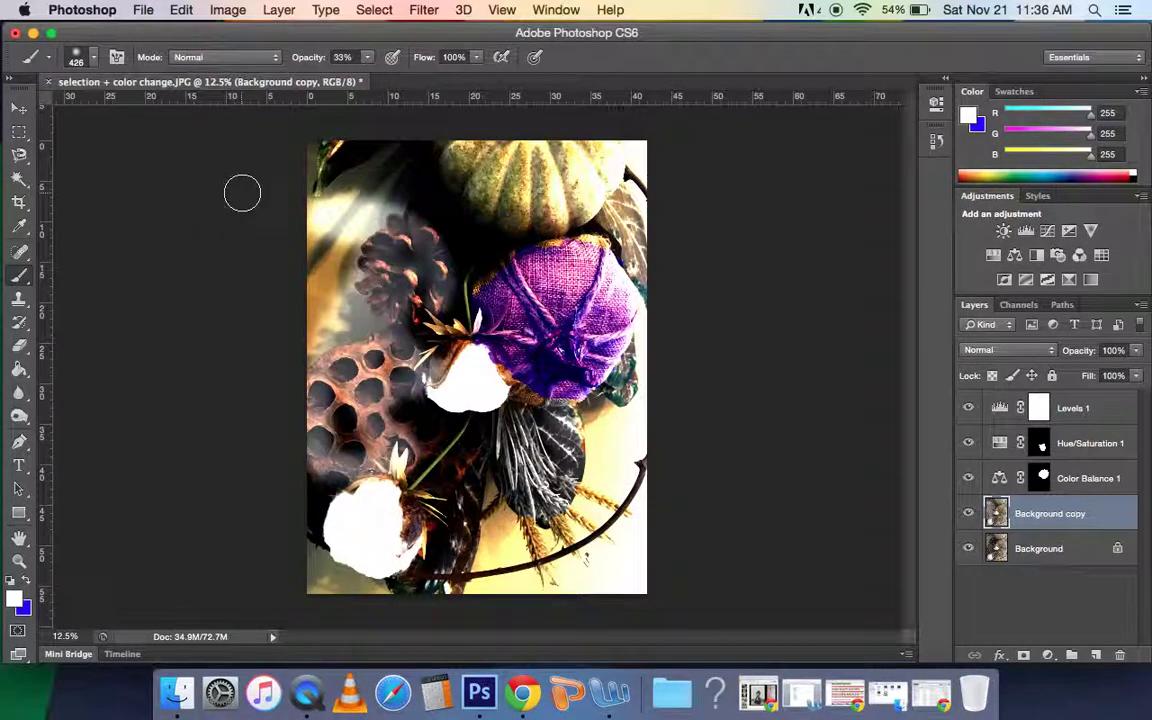
Step: Brush white at 33% opacity over the green and purple pumpkins and the dark leaf on the Background copy layer
{"action": "mouse_move", "coordinate": [605, 245]}
{"action": "left_mouse_down"}
{"action": "mouse_move", "coordinate": [507, 222]}
{"action": "mouse_move", "coordinate": [495, 178]}
{"action": "mouse_move", "coordinate": [606, 226]}
{"action": "mouse_move", "coordinate": [571, 210]}
{"action": "mouse_move", "coordinate": [629, 299]}
{"action": "mouse_move", "coordinate": [572, 384]}
{"action": "mouse_move", "coordinate": [605, 346]}
{"action": "mouse_move", "coordinate": [510, 519]}
{"action": "mouse_move", "coordinate": [440, 440]}
{"action": "mouse_move", "coordinate": [453, 435]}
{"action": "mouse_move", "coordinate": [503, 490]}
{"action": "mouse_move", "coordinate": [410, 527]}
{"action": "mouse_move", "coordinate": [566, 525]}
{"action": "left_mouse_up"}
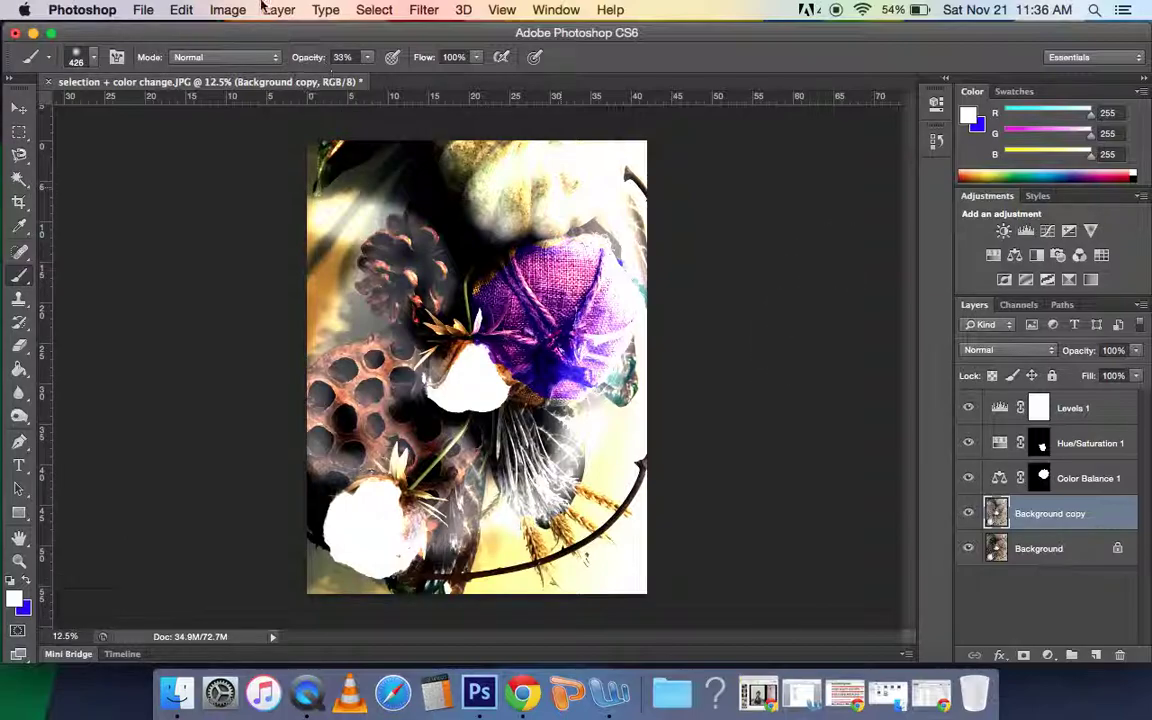
{"action": "left_click", "coordinate": [190, 10]}
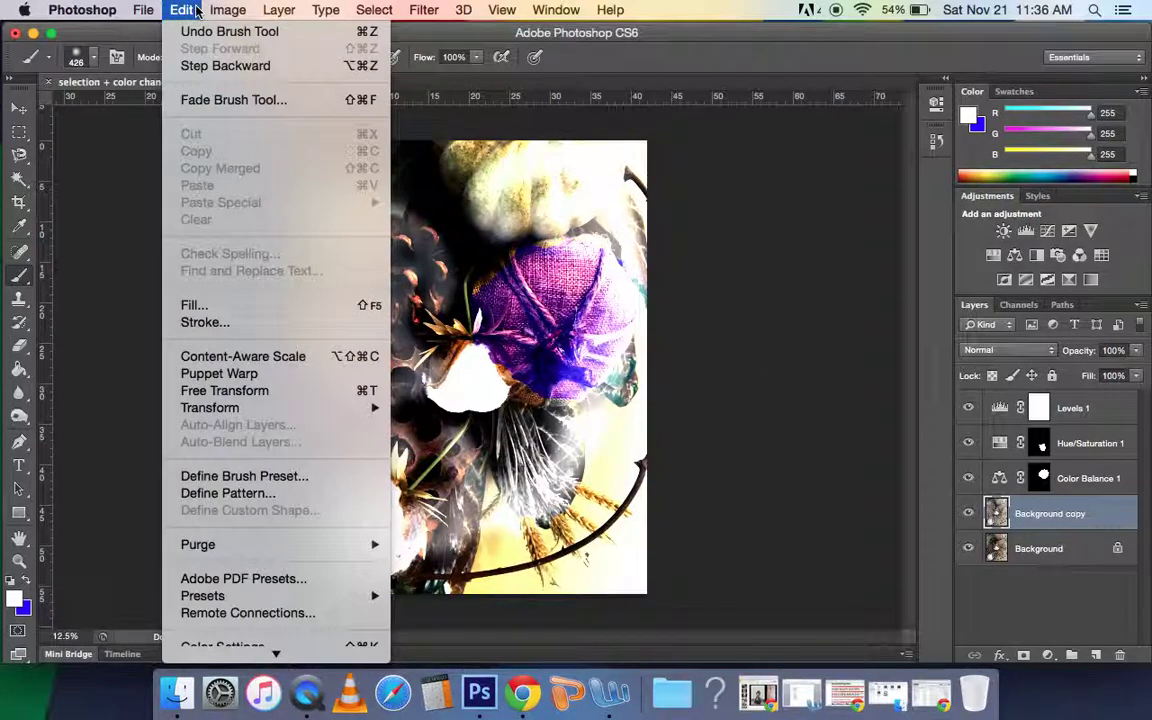
{"action": "left_click", "coordinate": [771, 247]}
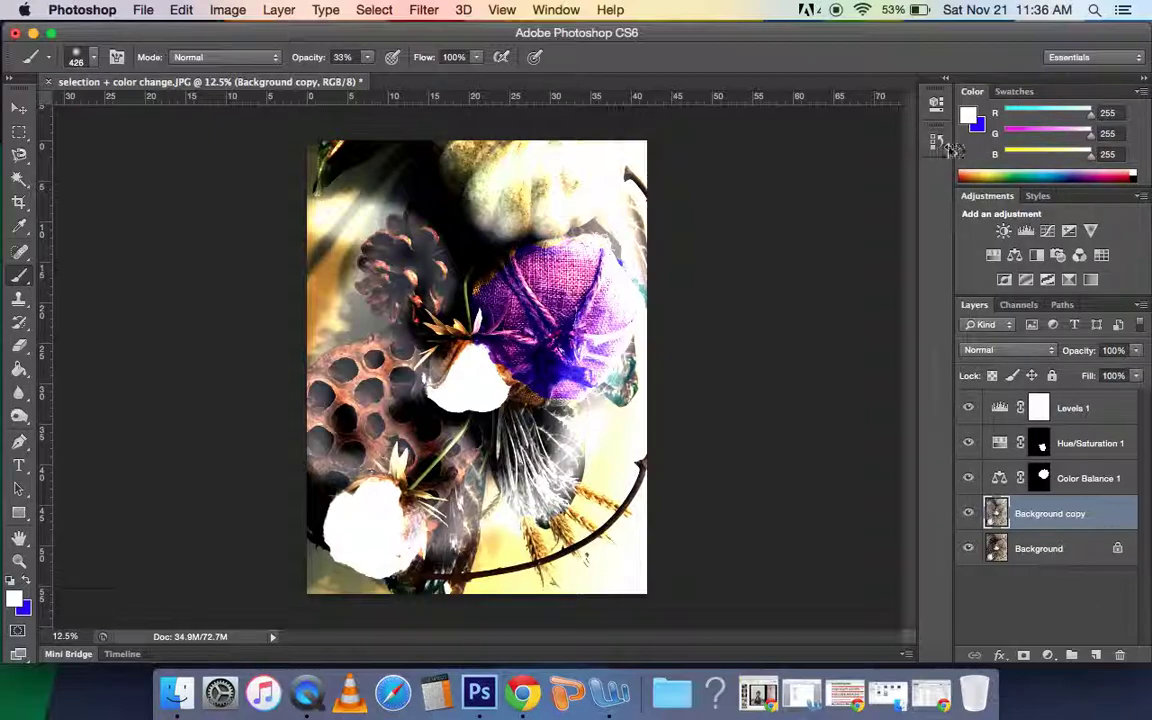
Step: Show the History panel
{"action": "left_click", "coordinate": [561, 10]}
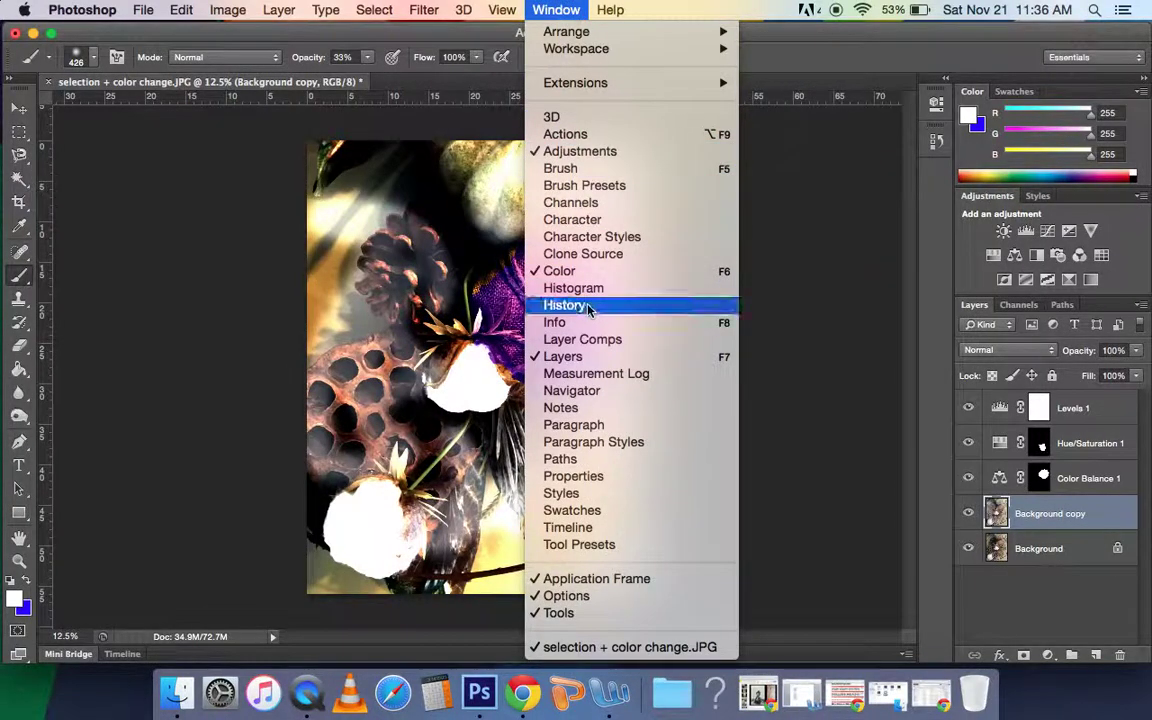
{"action": "left_click", "coordinate": [588, 308]}
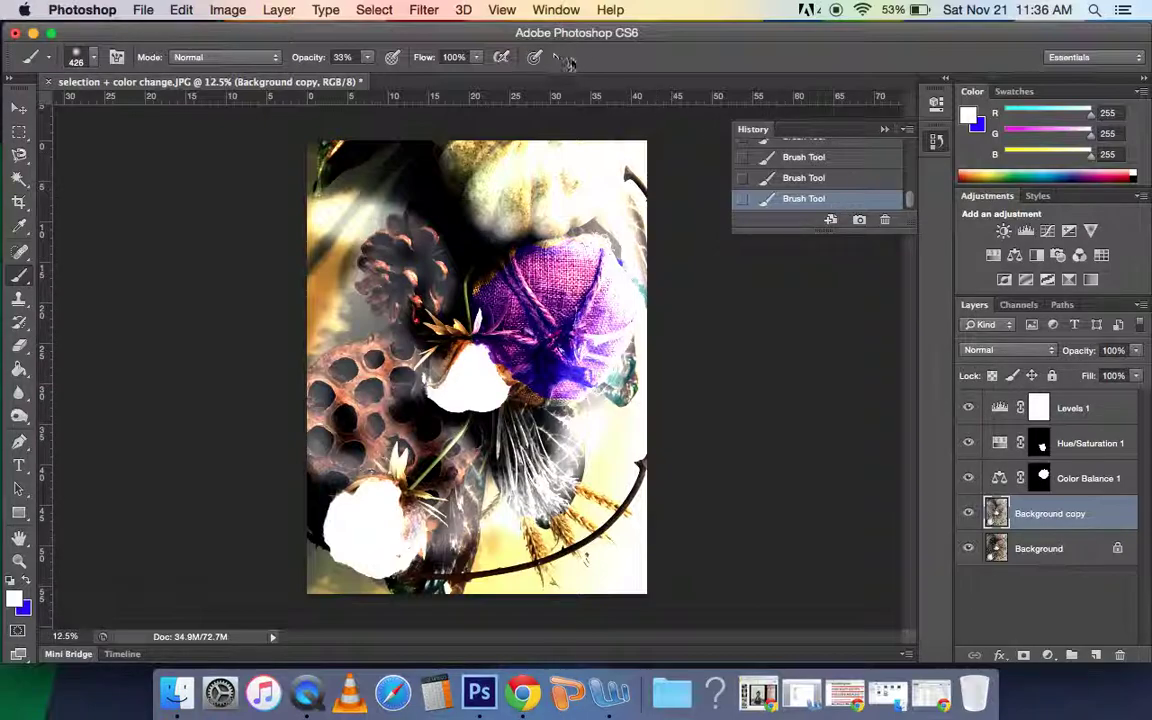
{"action": "left_click", "coordinate": [506, 10]}
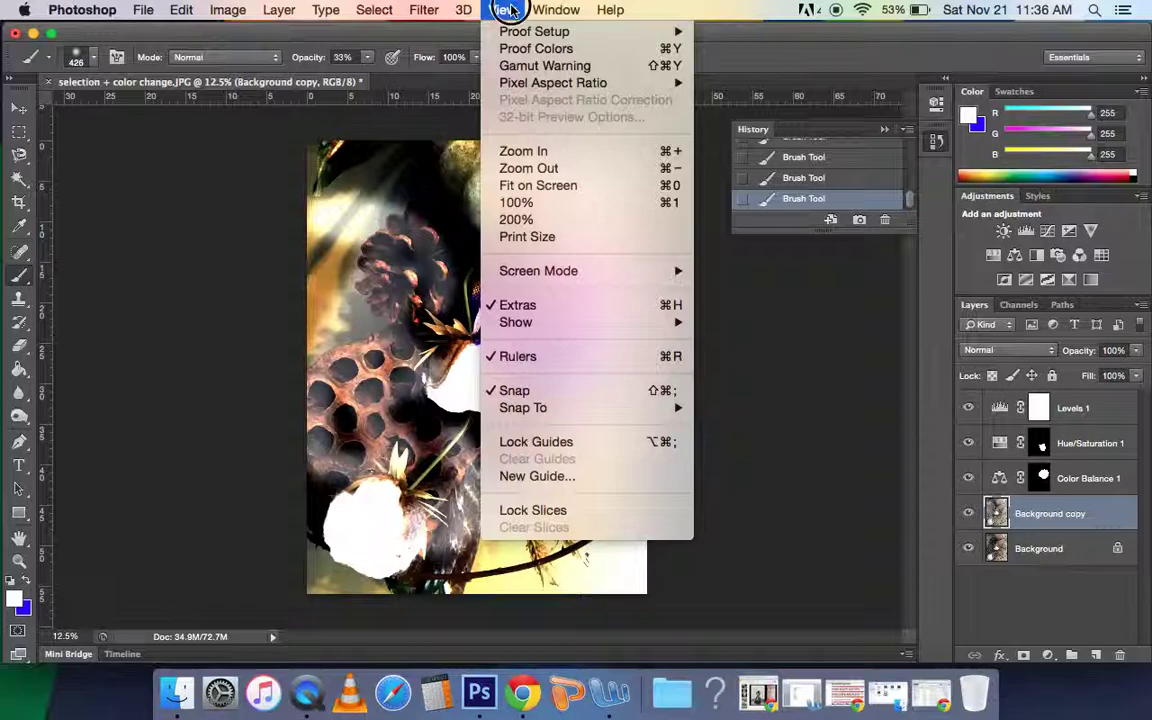
{"action": "left_click", "coordinate": [495, 10]}
{"action": "left_click", "coordinate": [554, 9]}
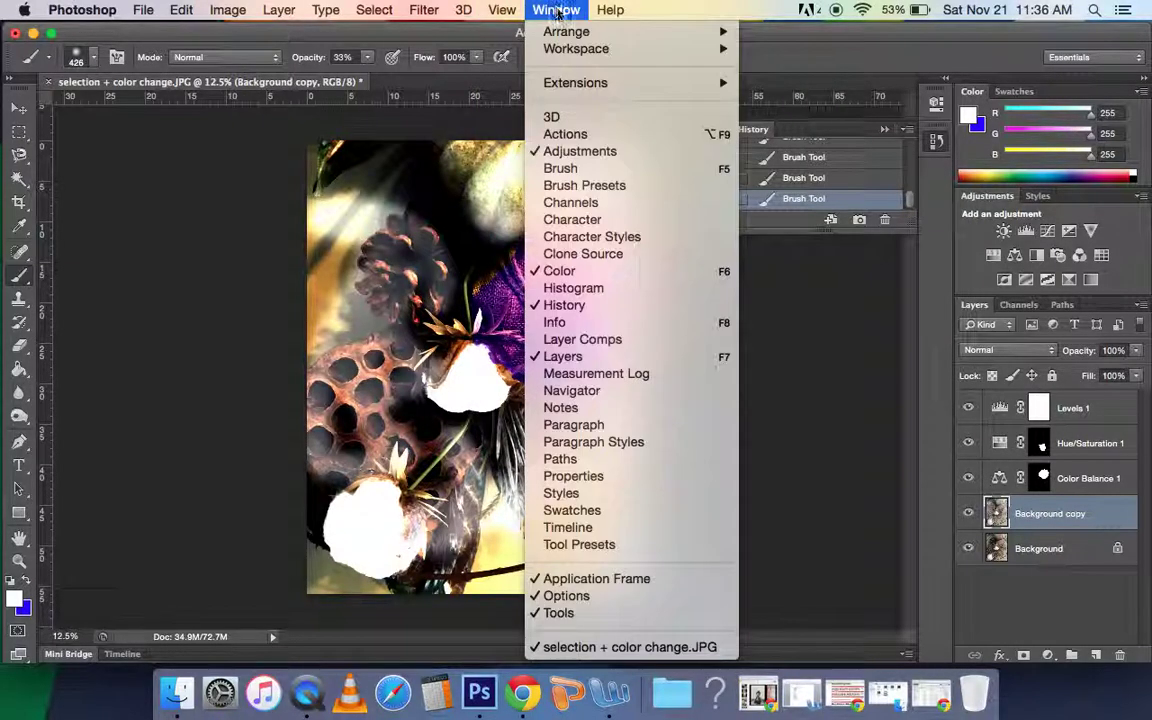
{"action": "mouse_move", "coordinate": [503, 10]}
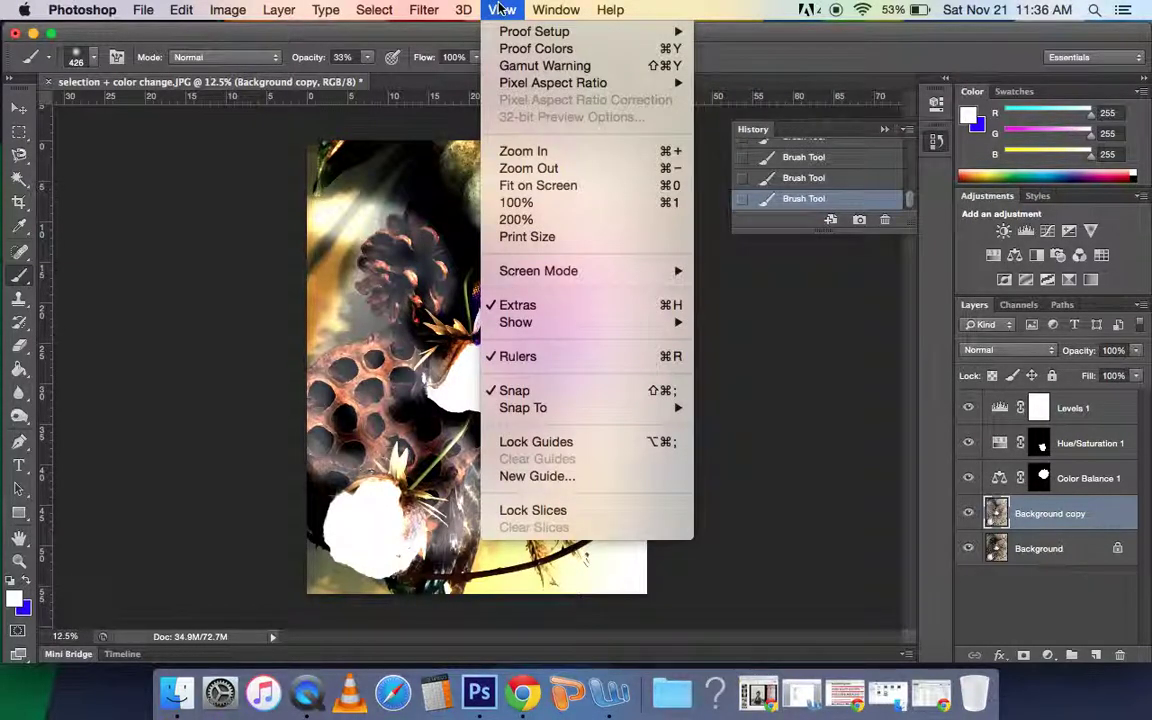
{"action": "mouse_move", "coordinate": [555, 10]}
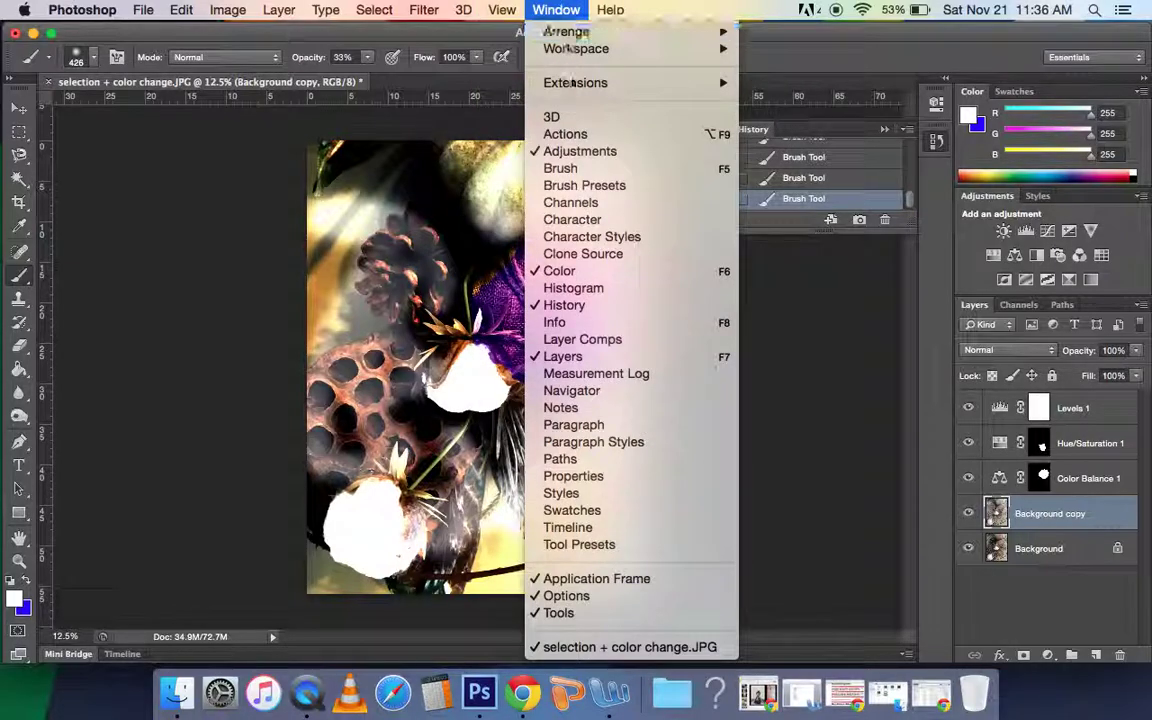
{"action": "left_click", "coordinate": [812, 393]}
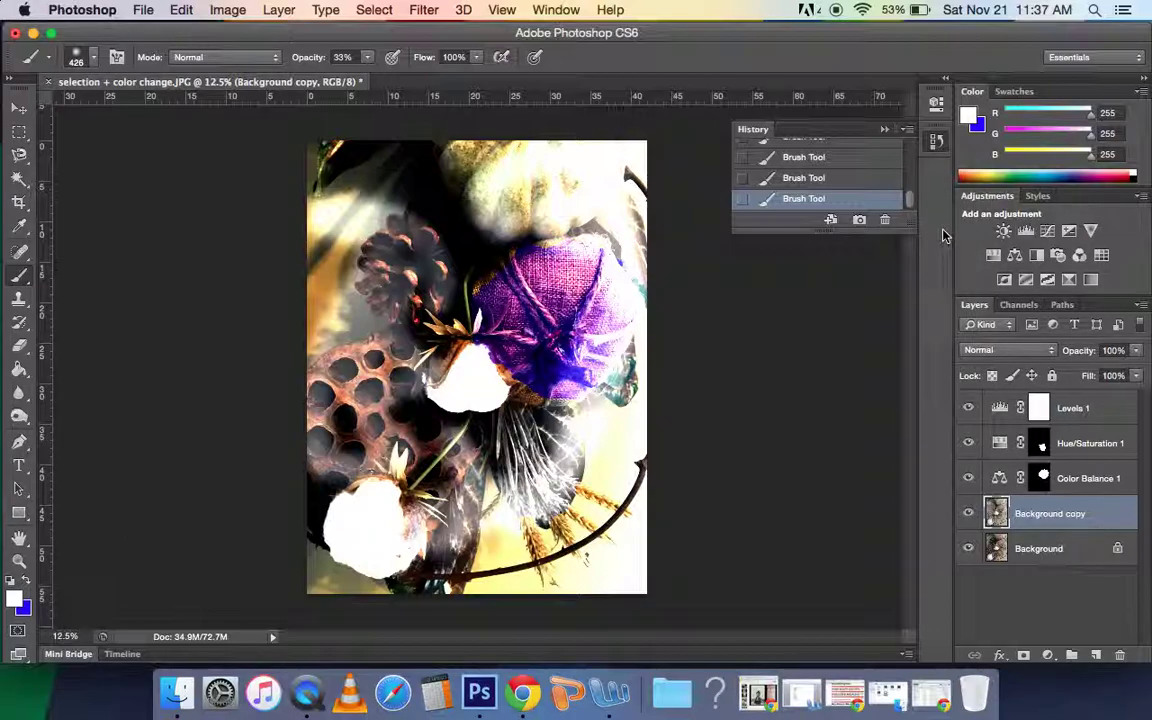
Step: Lengthen the History panel so all recorded states fit in its list
{"action": "left_click_drag", "start_coordinate": [907, 233], "coordinate": [920, 610]}
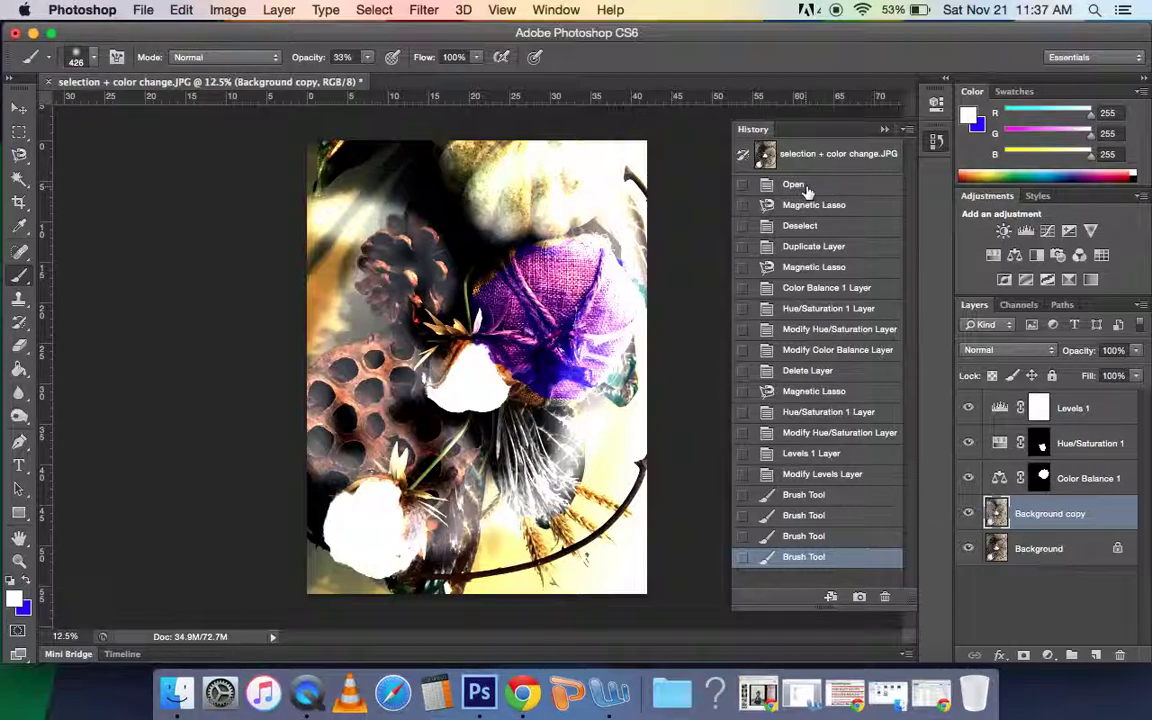
Step: Step back through the history states, from the brush strokes past the adjustment layers, to the Duplicate Layer state
{"action": "left_click", "coordinate": [808, 537]}
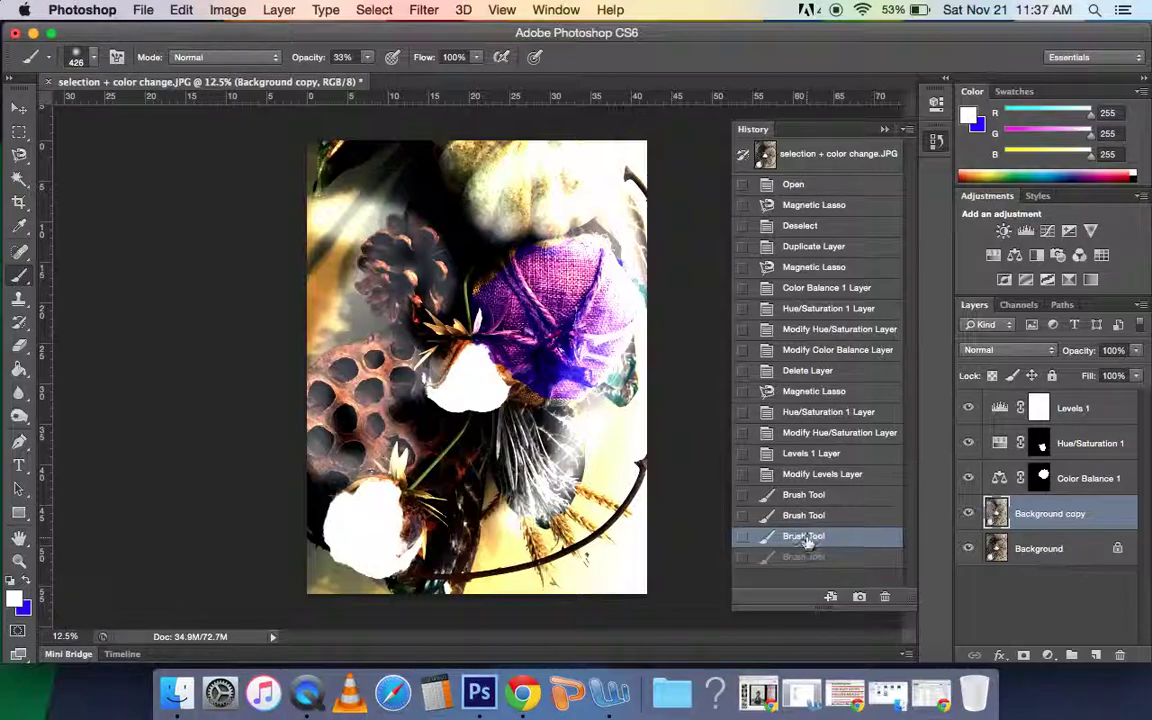
{"action": "left_click", "coordinate": [806, 516]}
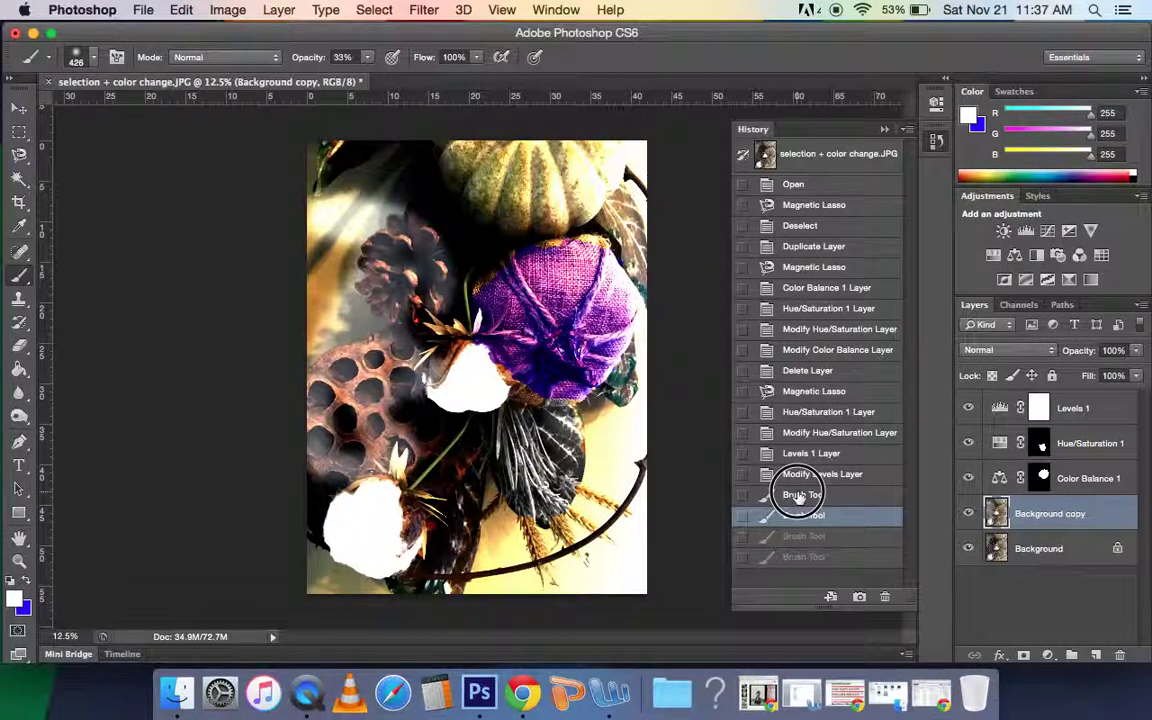
{"action": "left_click", "coordinate": [800, 494]}
{"action": "left_click", "coordinate": [800, 474]}
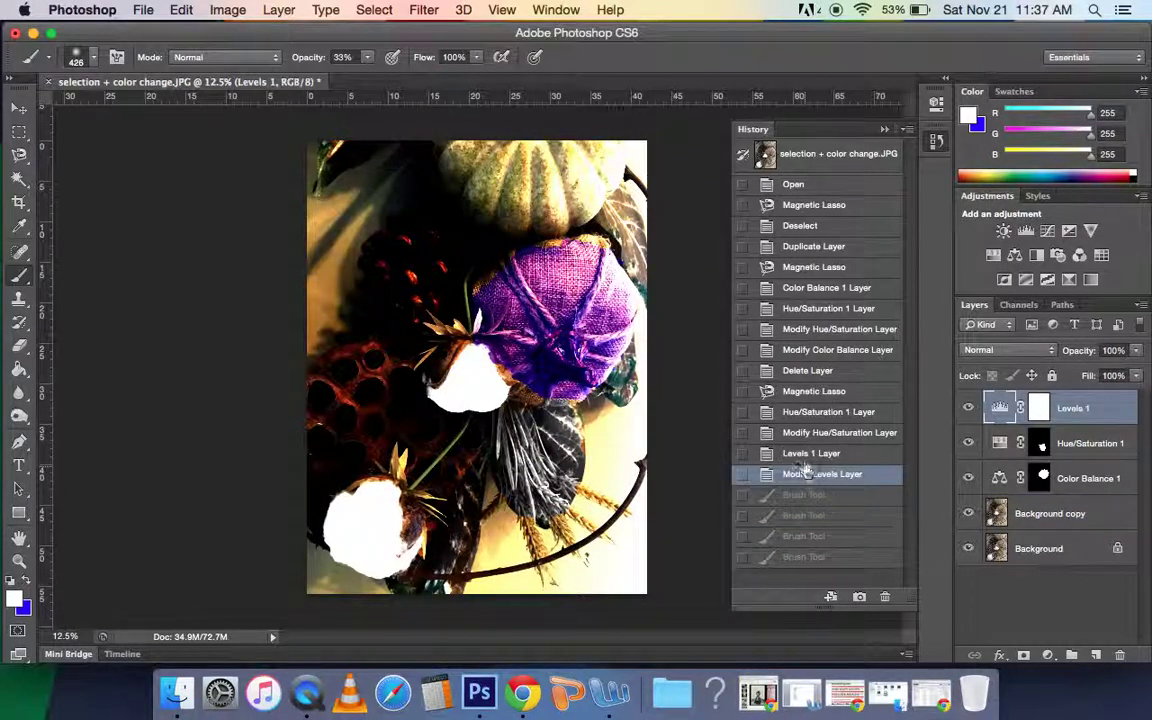
{"action": "left_click", "coordinate": [790, 454]}
{"action": "left_click", "coordinate": [796, 433]}
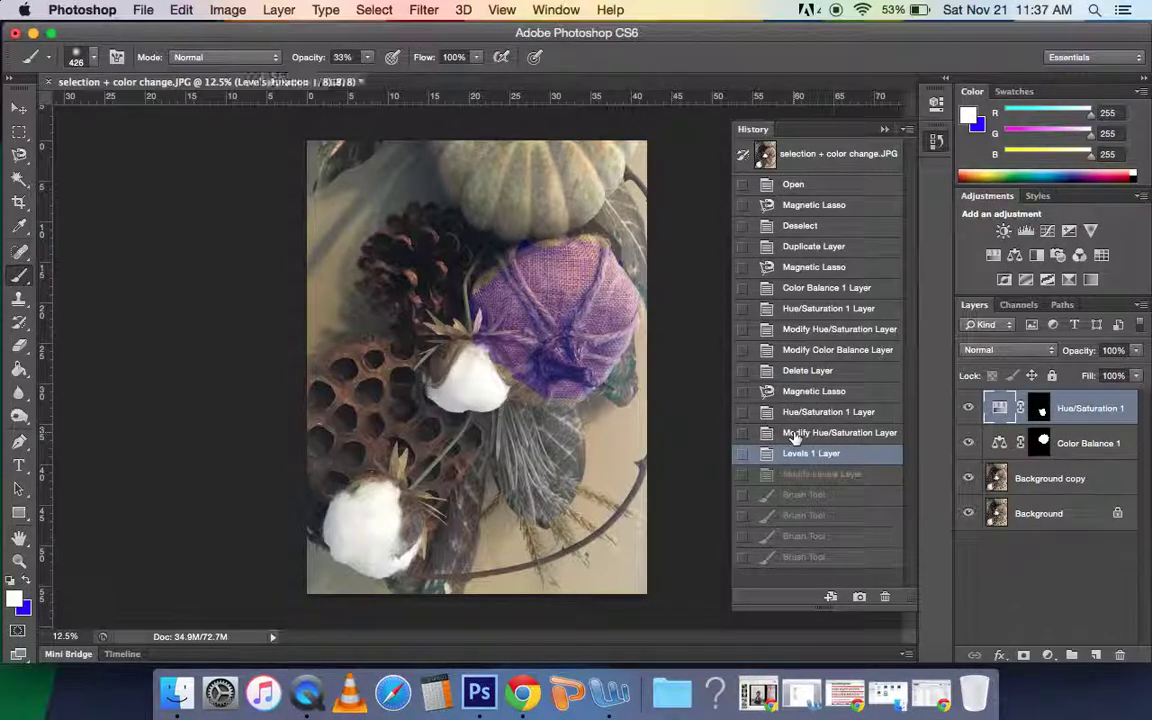
{"action": "left_click", "coordinate": [786, 412]}
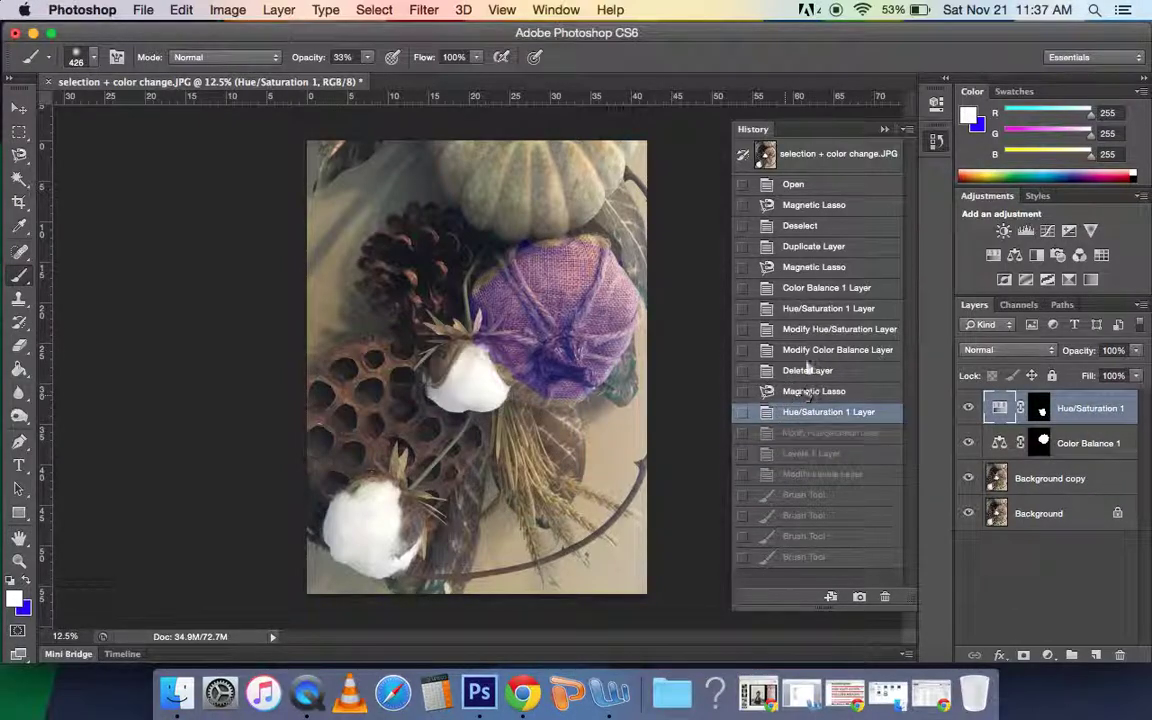
{"action": "left_click", "coordinate": [802, 330]}
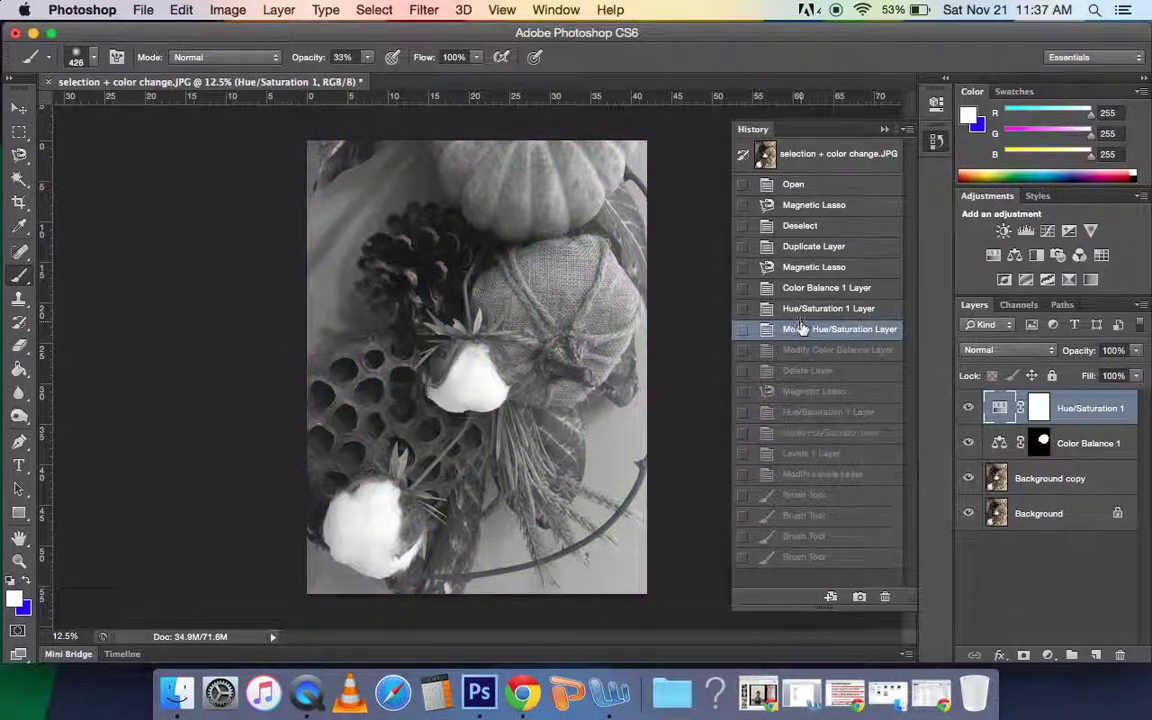
{"action": "left_click", "coordinate": [795, 309]}
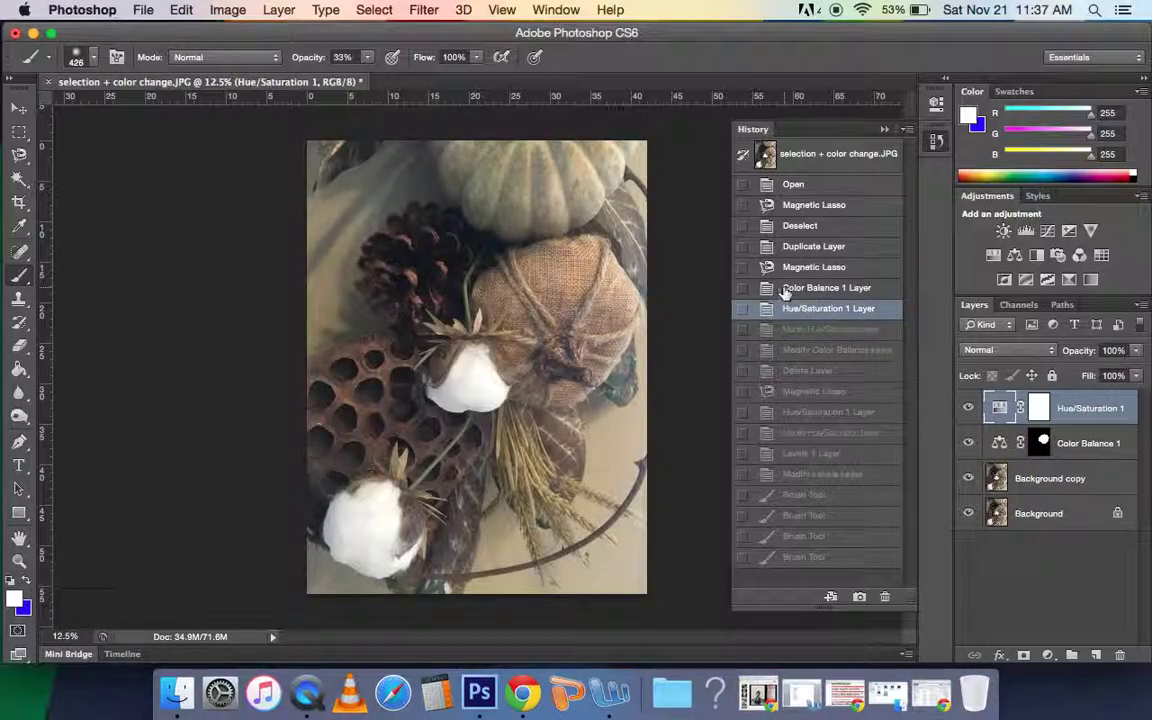
{"action": "left_click", "coordinate": [790, 288]}
{"action": "left_click", "coordinate": [793, 267]}
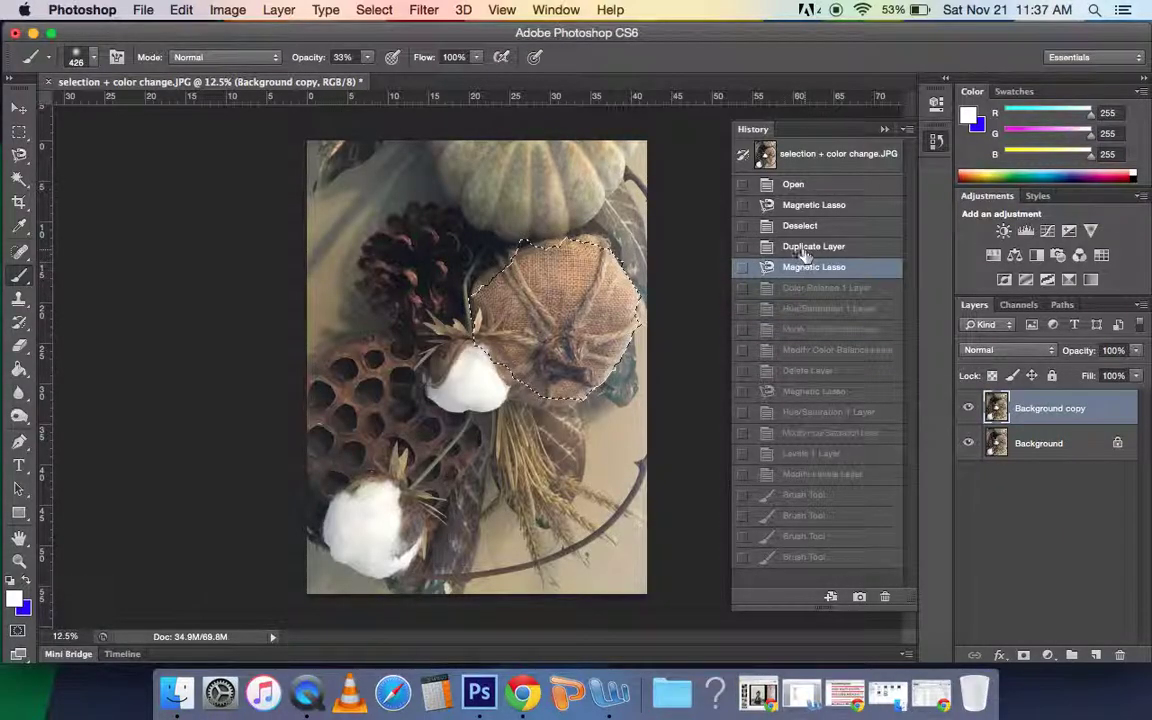
{"action": "left_click", "coordinate": [797, 250]}
Step: Step forward through the history from Modify Color Balance Layer to Modify Levels Layer, and return to the Levels 1 Layer state
{"action": "left_click", "coordinate": [820, 351]}
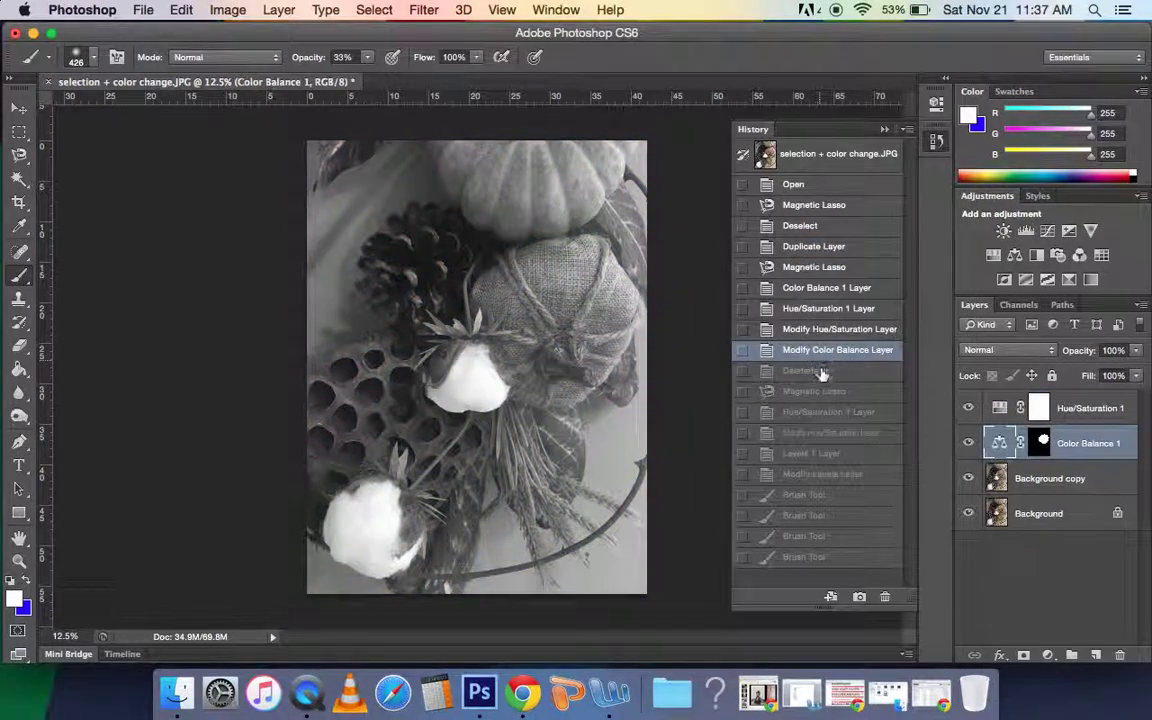
{"action": "left_click", "coordinate": [821, 371]}
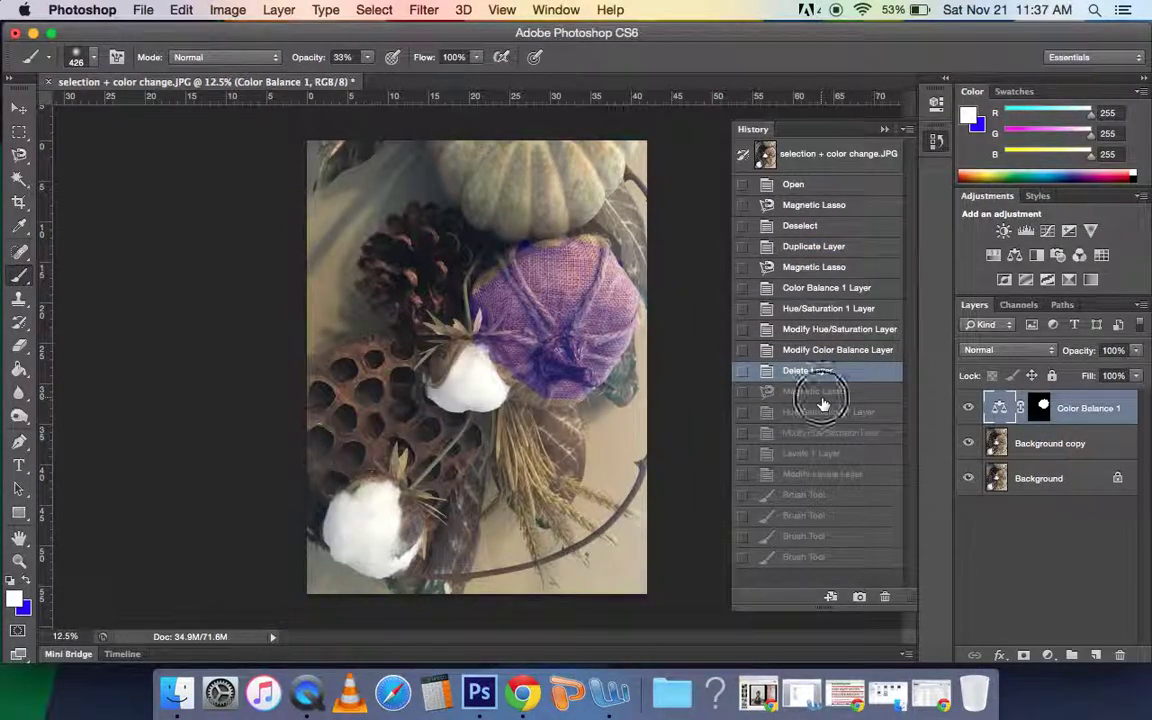
{"action": "left_click", "coordinate": [816, 392]}
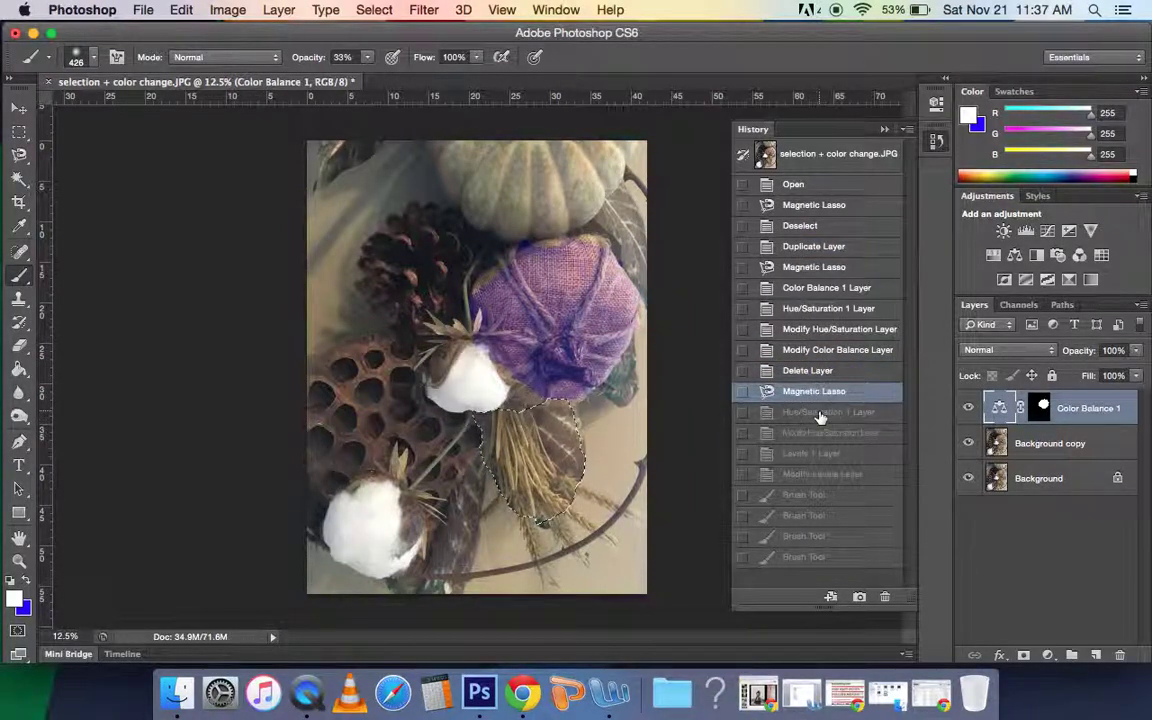
{"action": "left_click", "coordinate": [820, 412]}
{"action": "left_click", "coordinate": [822, 433]}
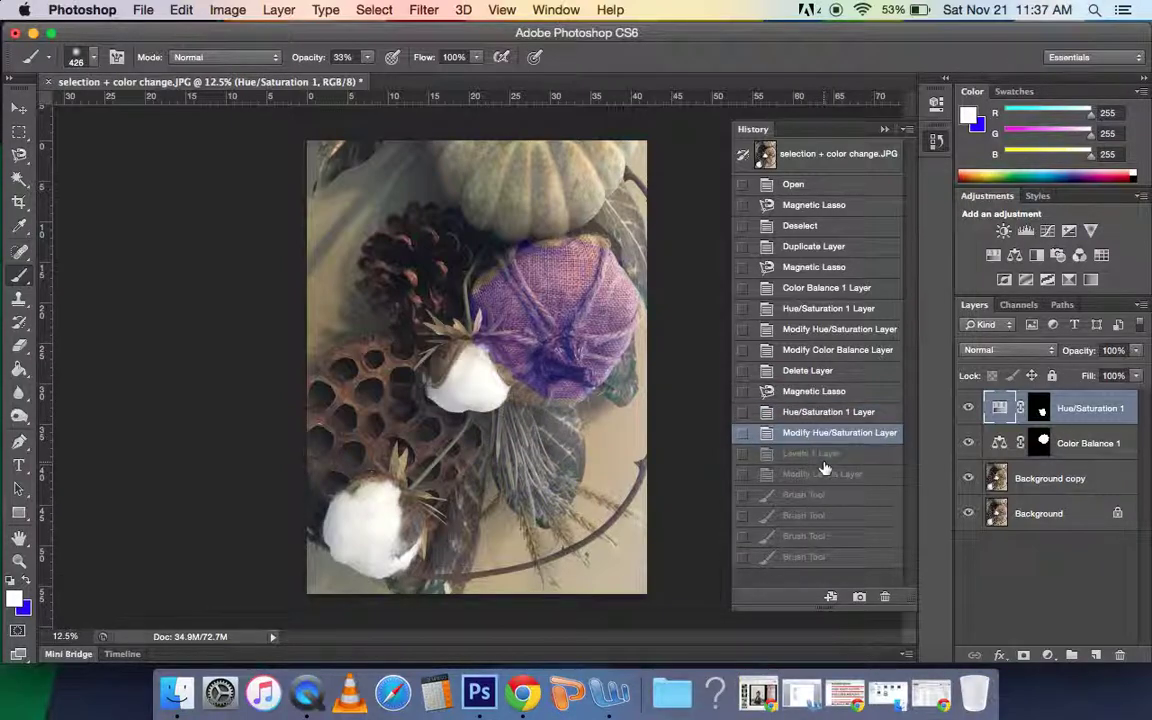
{"action": "left_click", "coordinate": [818, 455]}
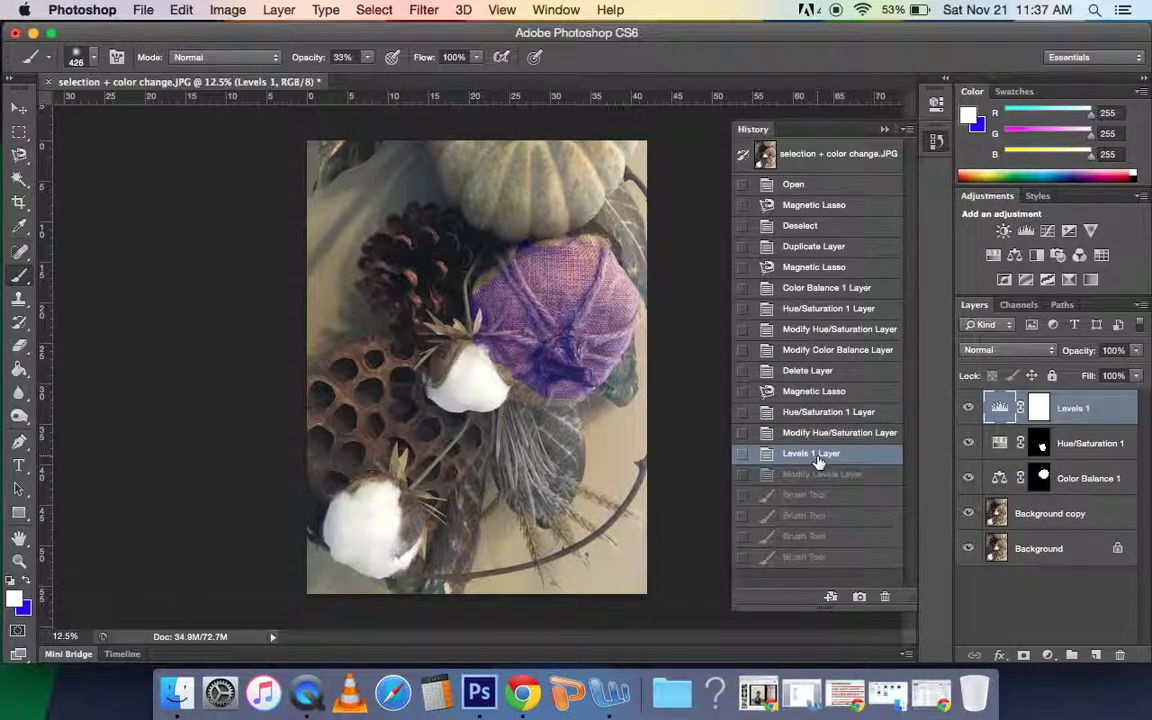
{"action": "left_click", "coordinate": [819, 476]}
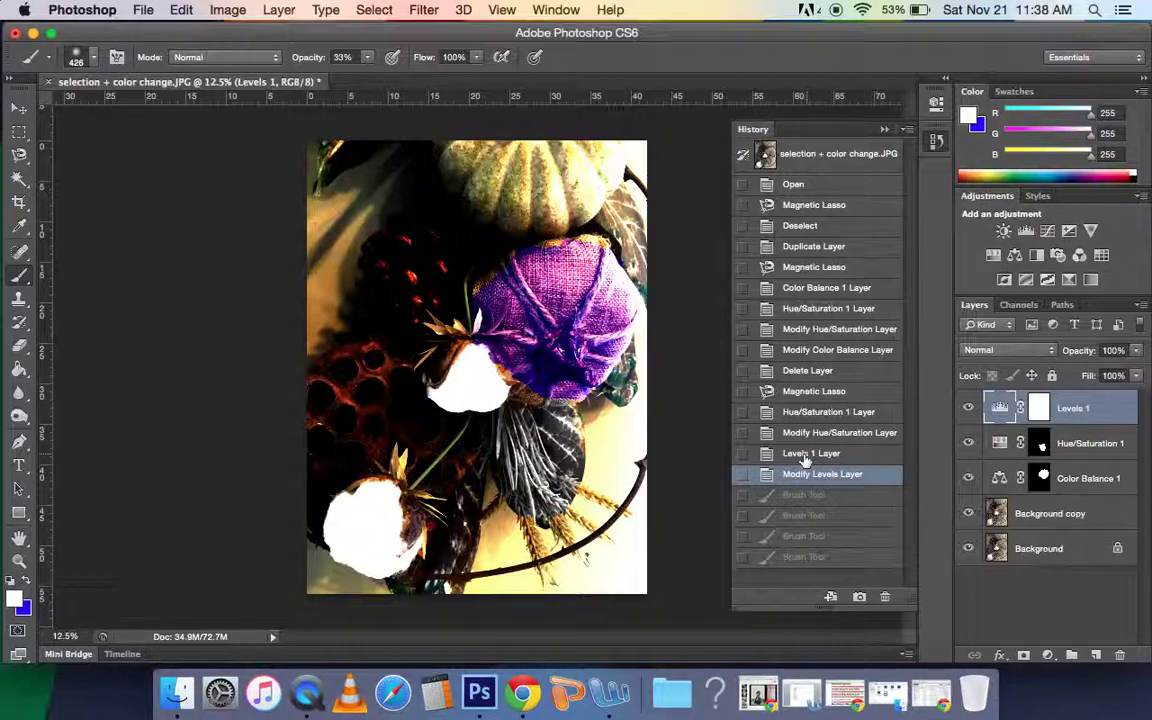
{"action": "left_click", "coordinate": [806, 456]}
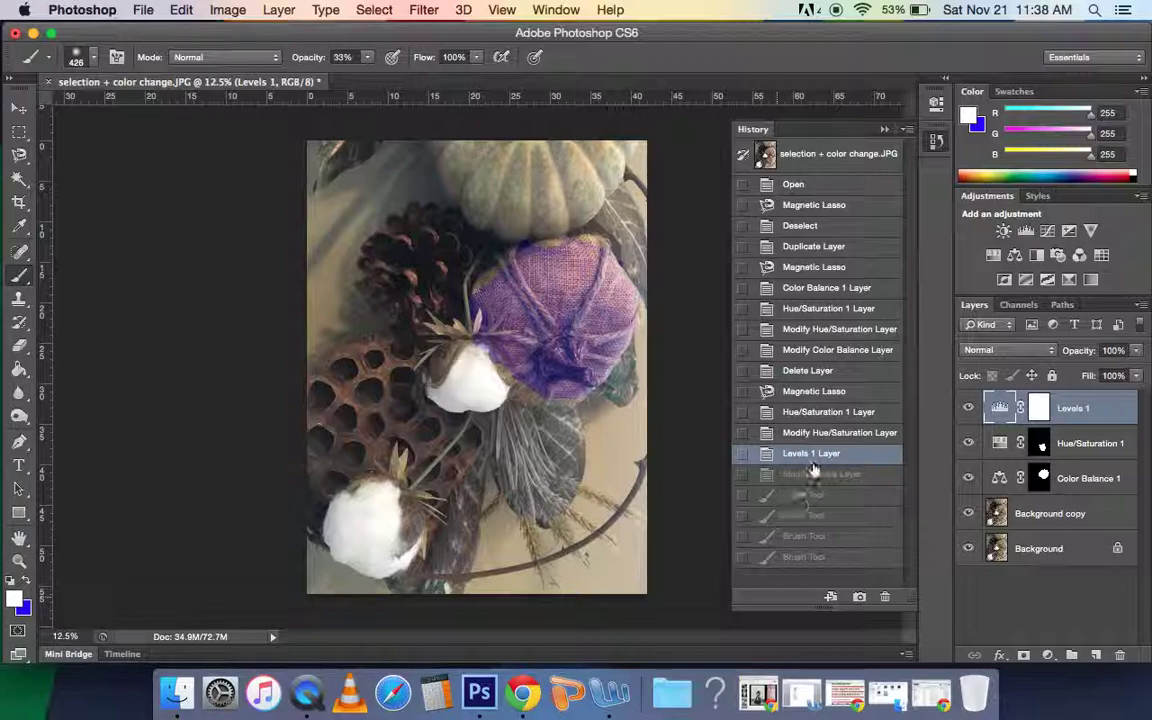
Step: Paint three white brush strokes across the Background copy layer and revert them by restoring the Levels 1 Layer history state
{"action": "left_click", "coordinate": [1077, 531]}
{"action": "mouse_move", "coordinate": [450, 400]}
{"action": "left_mouse_down"}
{"action": "mouse_move", "coordinate": [514, 411]}
{"action": "mouse_move", "coordinate": [339, 298]}
{"action": "mouse_move", "coordinate": [302, 306]}
{"action": "left_mouse_up"}
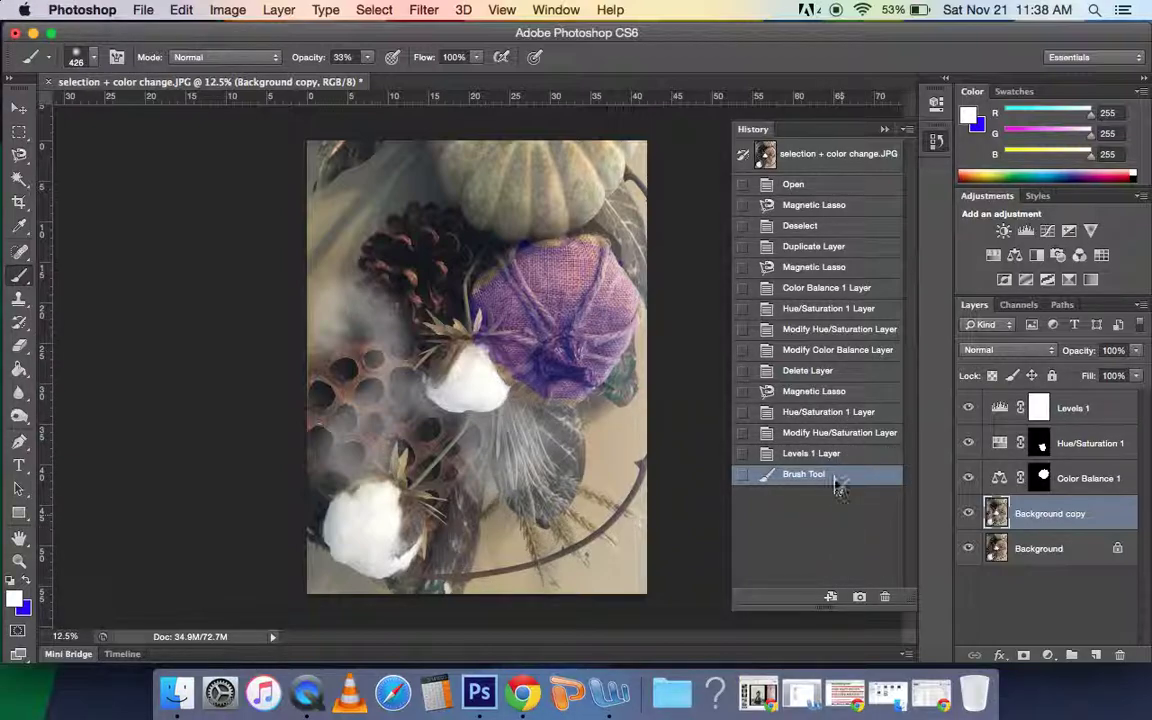
{"action": "mouse_move", "coordinate": [571, 291]}
{"action": "left_mouse_down"}
{"action": "mouse_move", "coordinate": [524, 175]}
{"action": "mouse_move", "coordinate": [466, 200]}
{"action": "mouse_move", "coordinate": [497, 289]}
{"action": "left_mouse_up"}
{"action": "mouse_move", "coordinate": [450, 252]}
{"action": "left_mouse_down"}
{"action": "mouse_move", "coordinate": [373, 262]}
{"action": "mouse_move", "coordinate": [345, 240]}
{"action": "left_mouse_up"}
{"action": "left_click", "coordinate": [815, 453]}
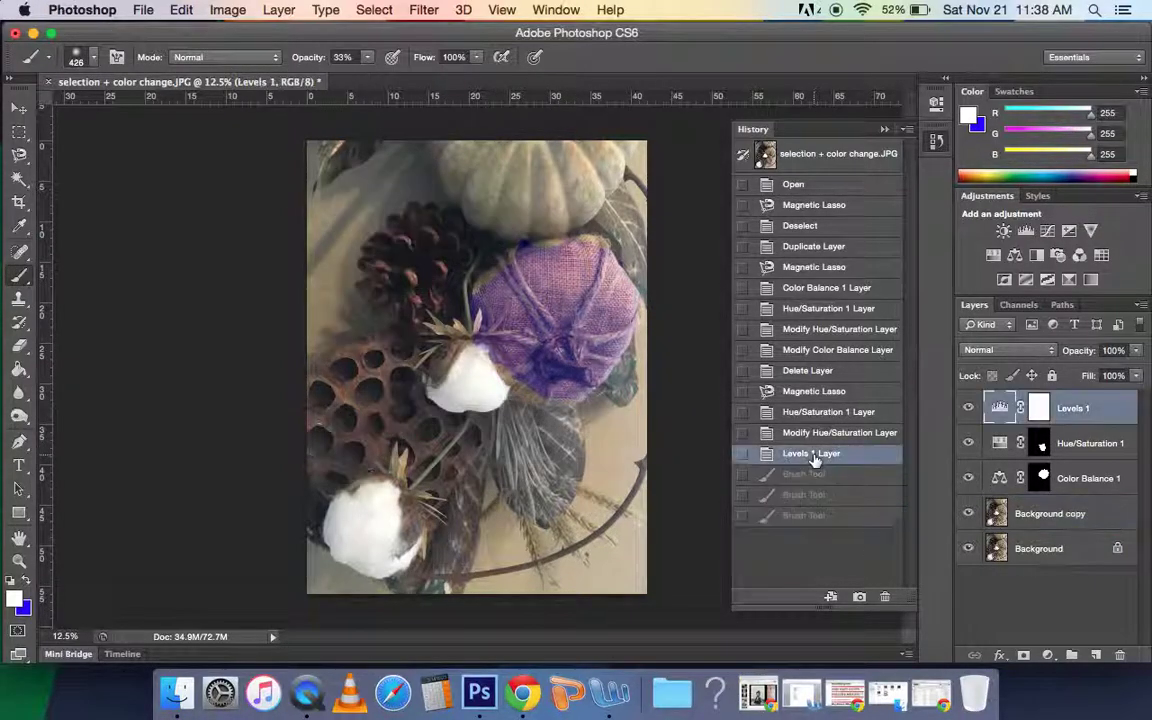